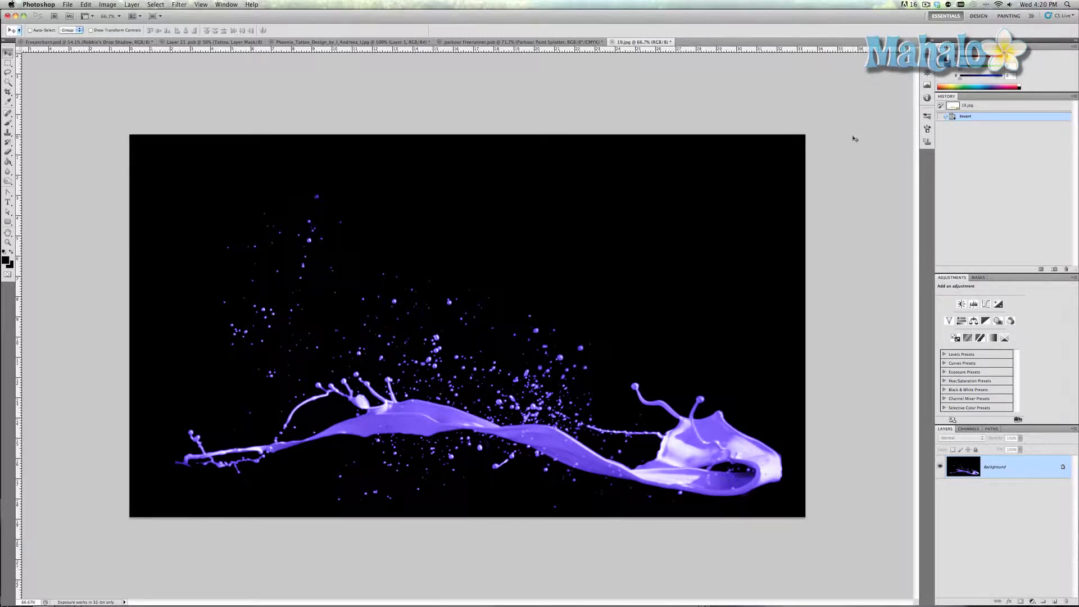
Invert the 19.jpg splash photo back to green paint on a white background.
key(ctrl+i)
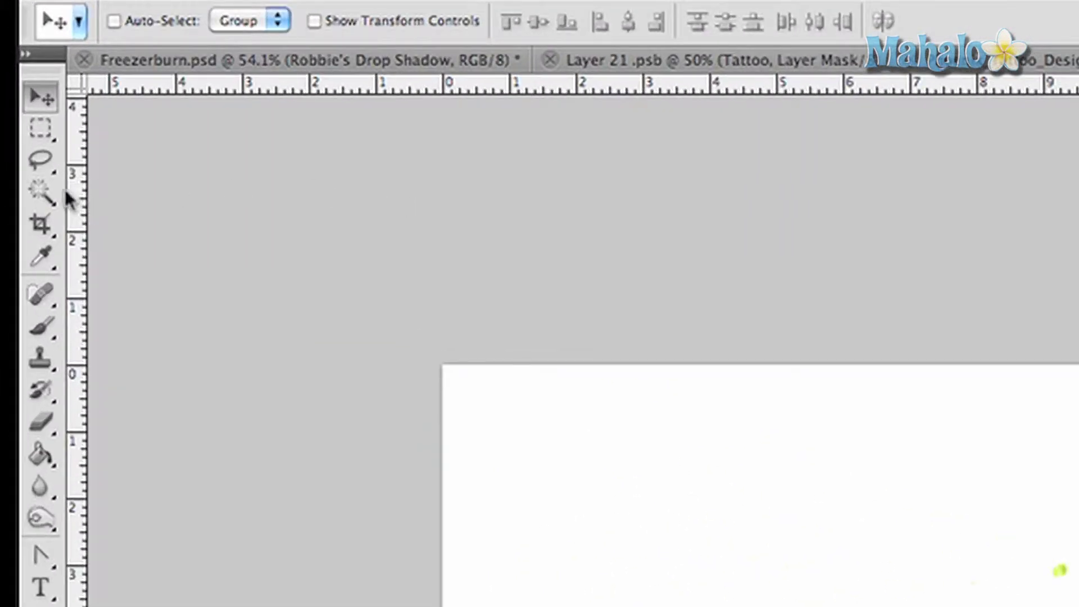
Magic-wand the white background, then Select Inverse to isolate the green splash and droplets.
click(9, 82)
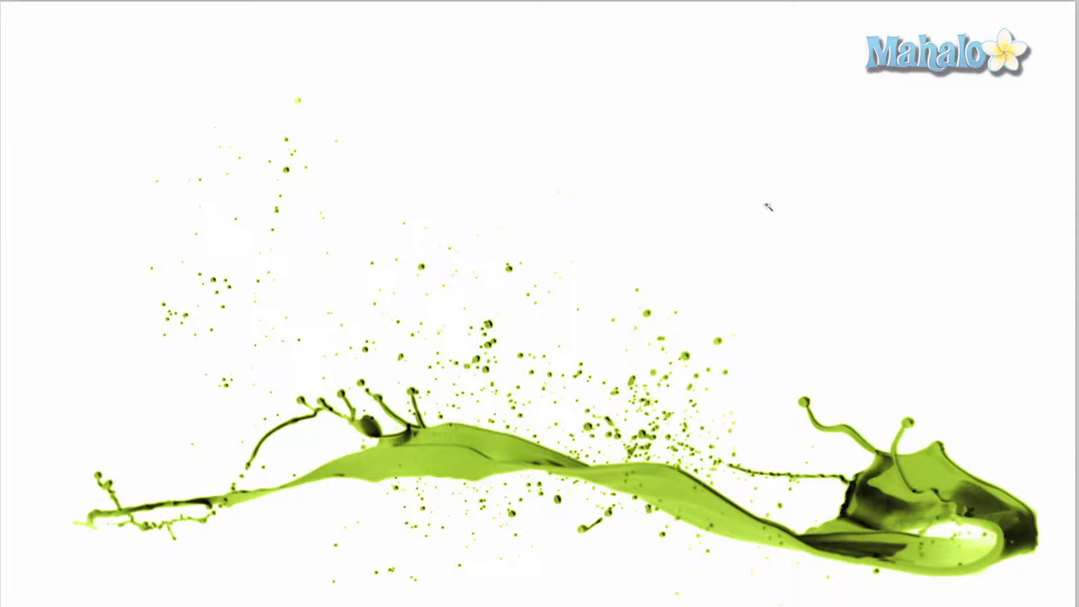
click(827, 336)
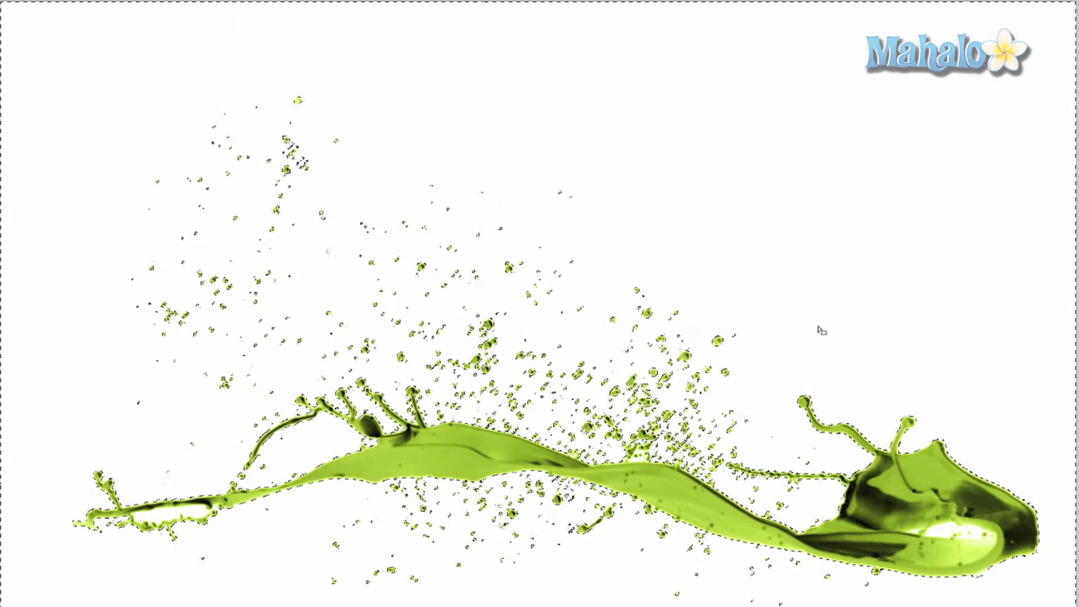
right_click(903, 475)
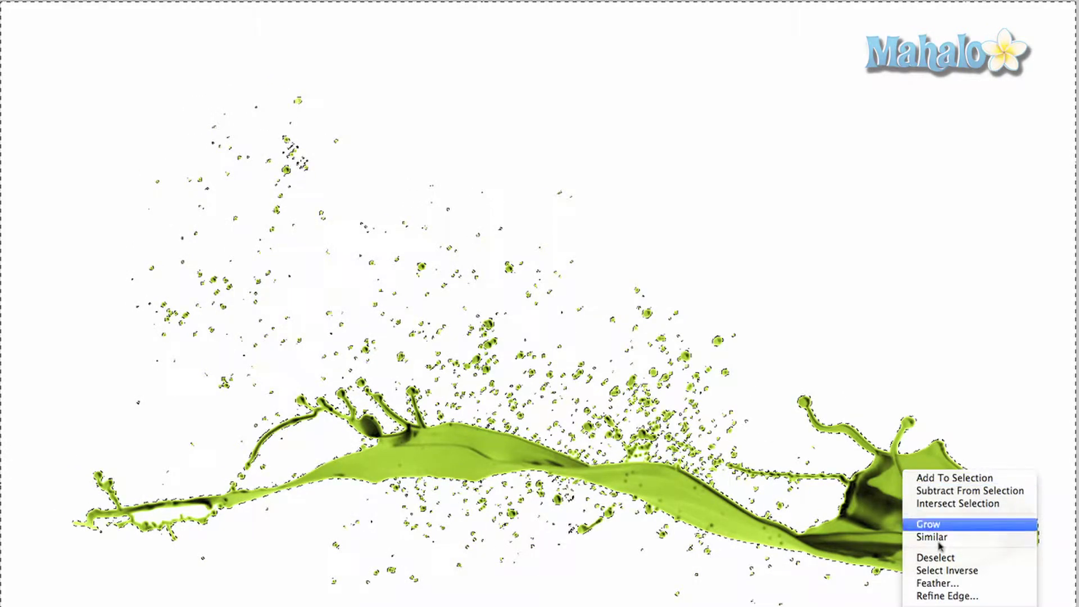
click(948, 571)
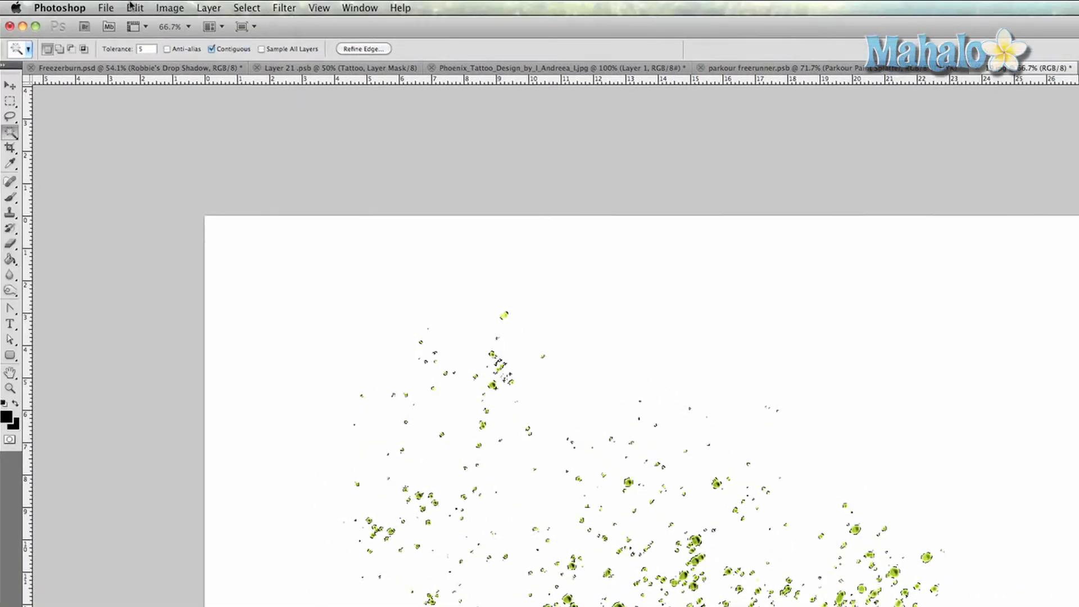
click(134, 7)
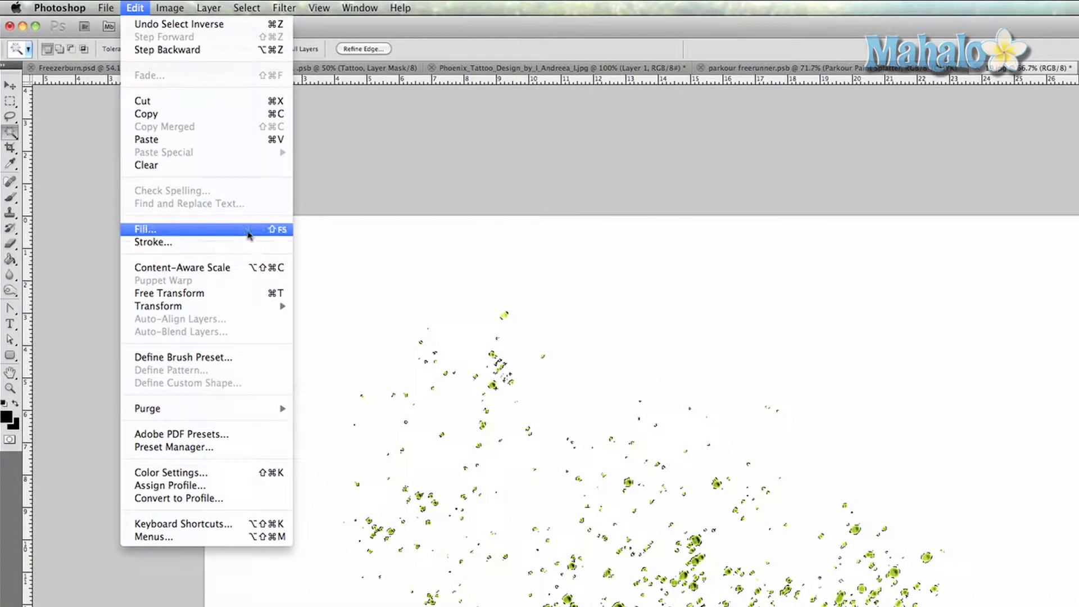
Fill the splash selection with the black foreground colour.
click(249, 234)
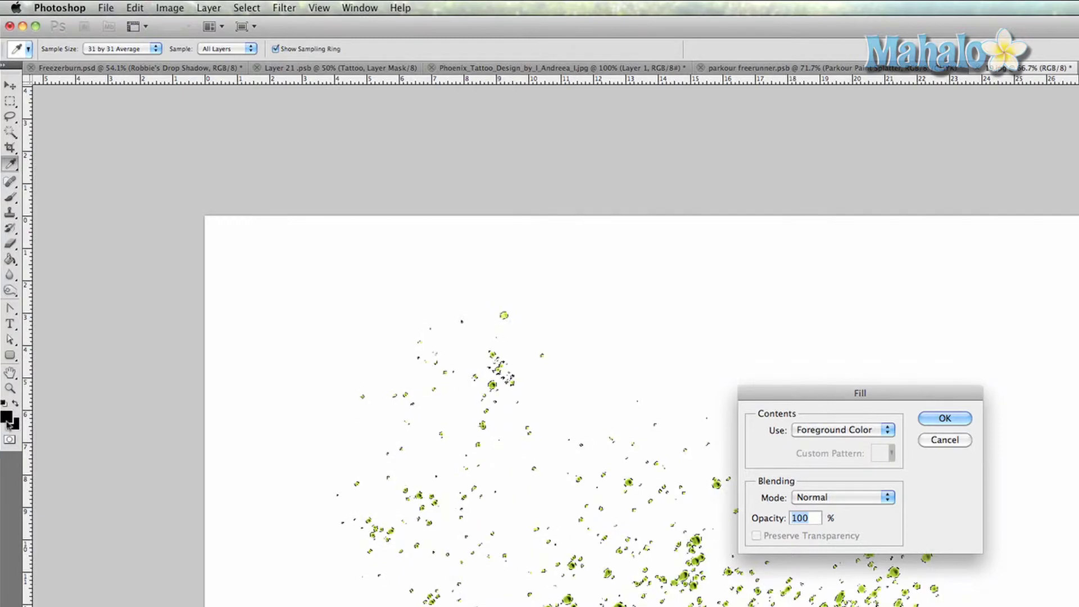
click(927, 418)
key(w)
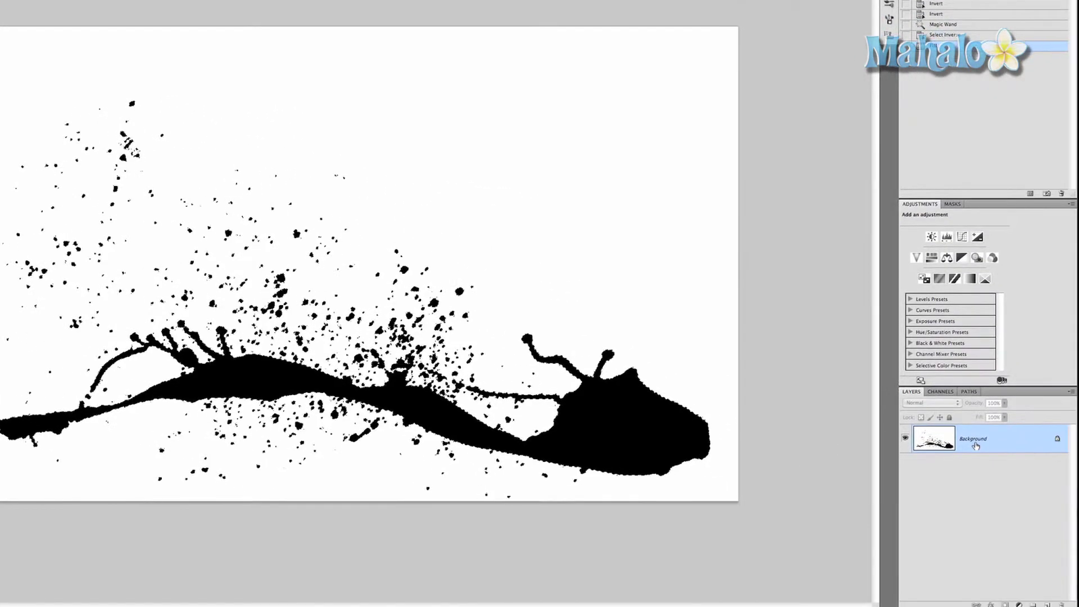
Convert the Background into Layer 0 and add a layer mask to it.
right_click(975, 444)
click(951, 446)
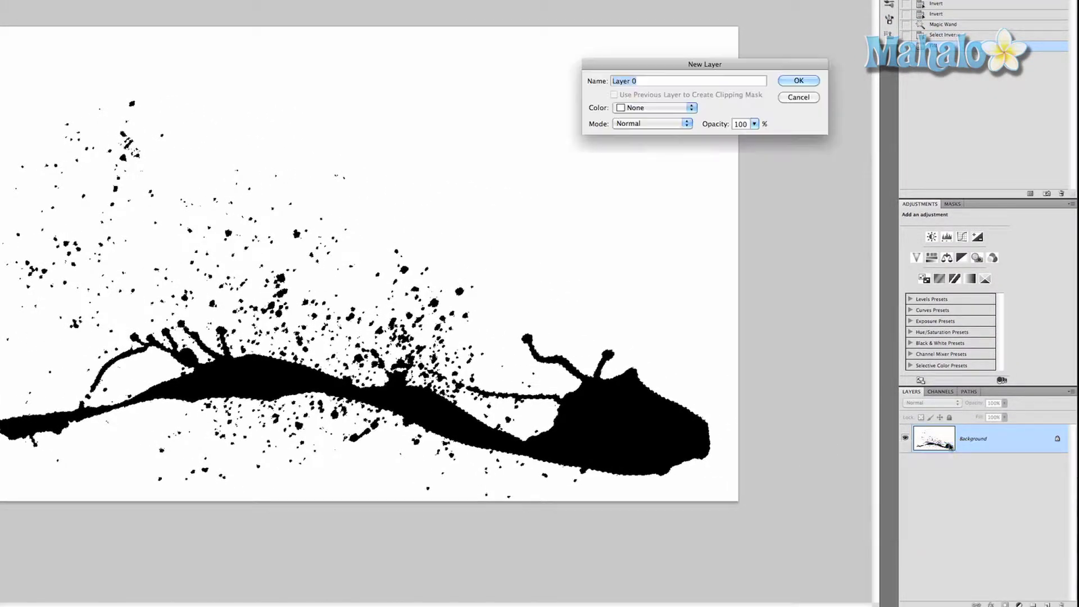
key(Return)
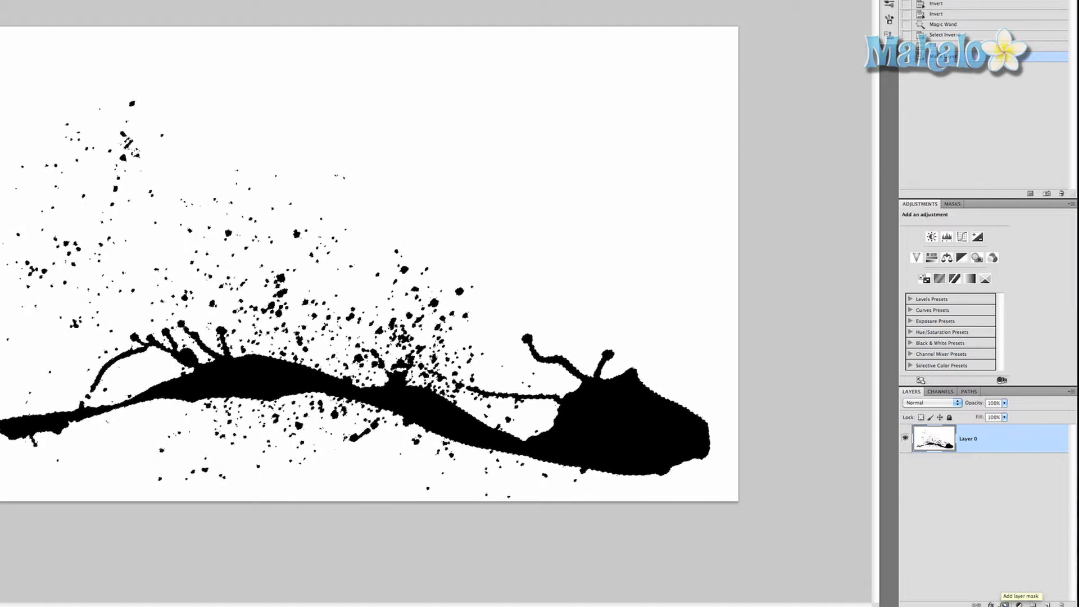
click(1004, 605)
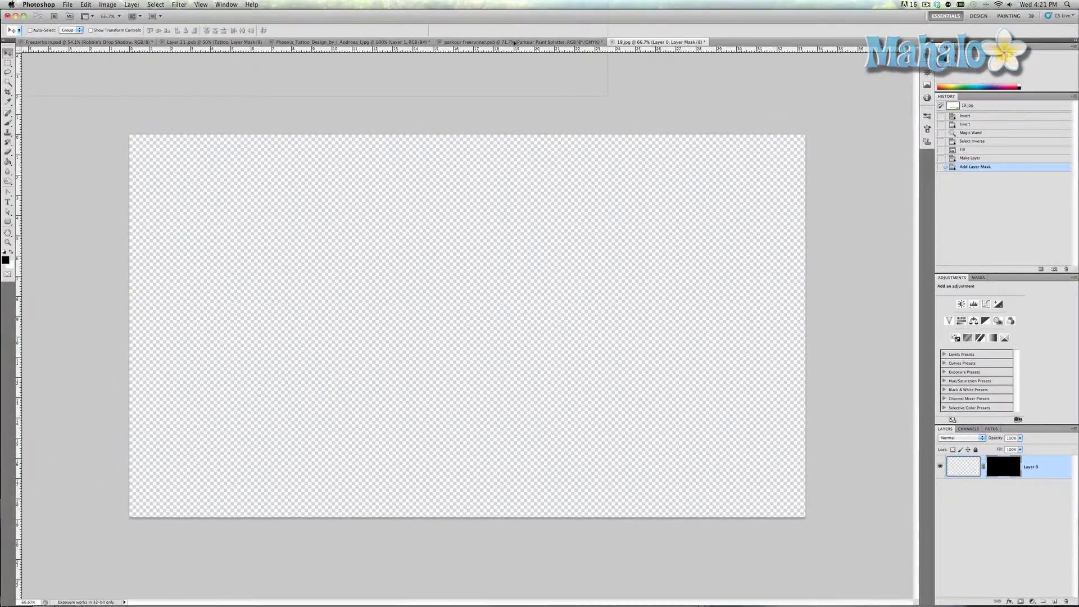
Paste the black splatter into parkour freerunner.psd as Layer 1.
click(513, 42)
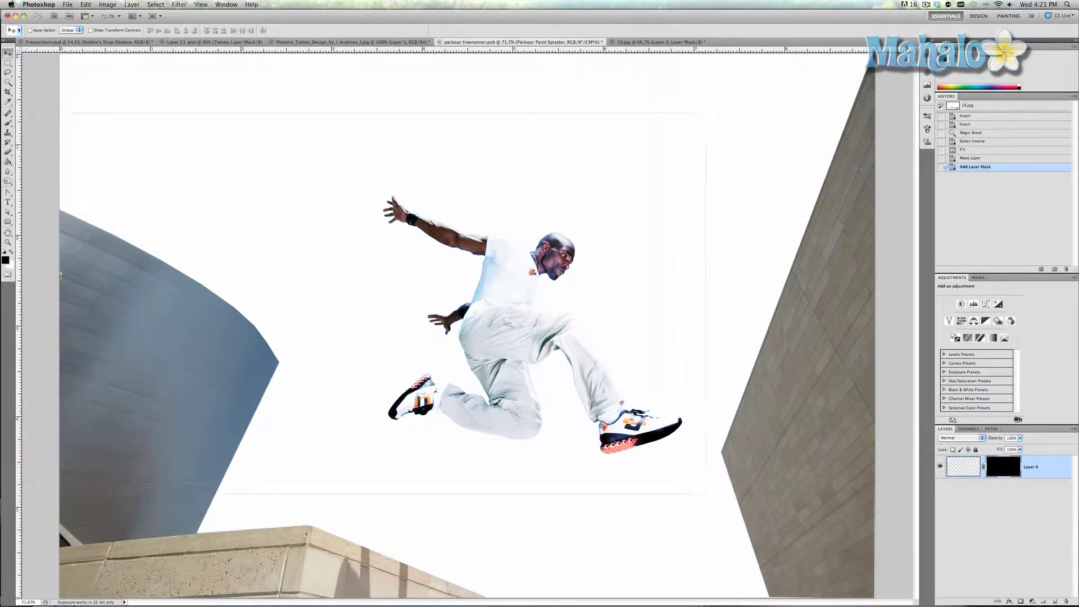
key(super+v)
key(Return)
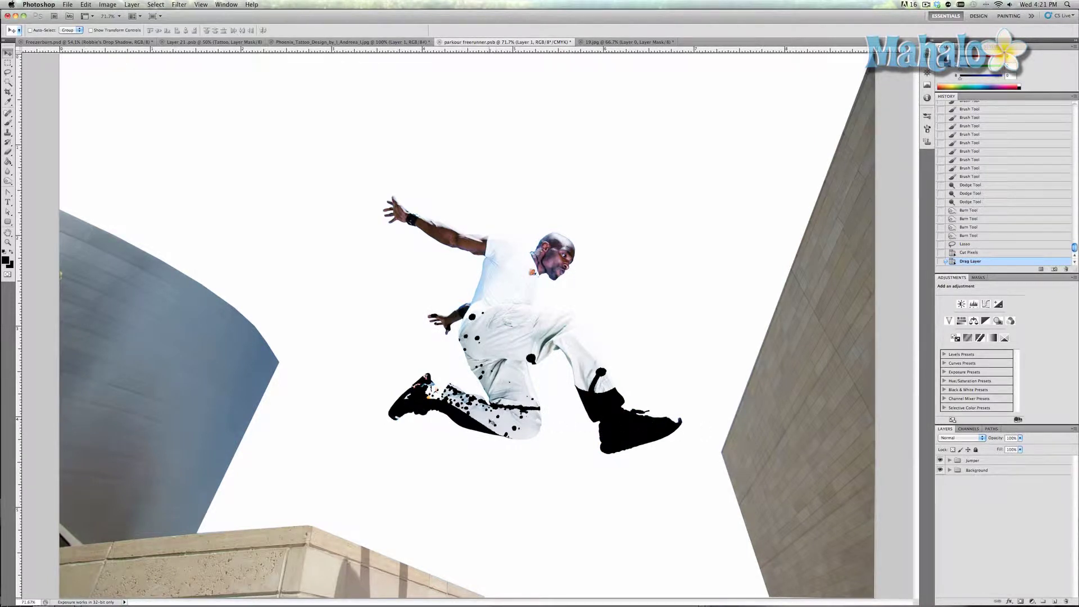
Move Layer 1 below the jumper layers inside the Jumper group.
click(950, 461)
scroll(973, 504, down, 1)
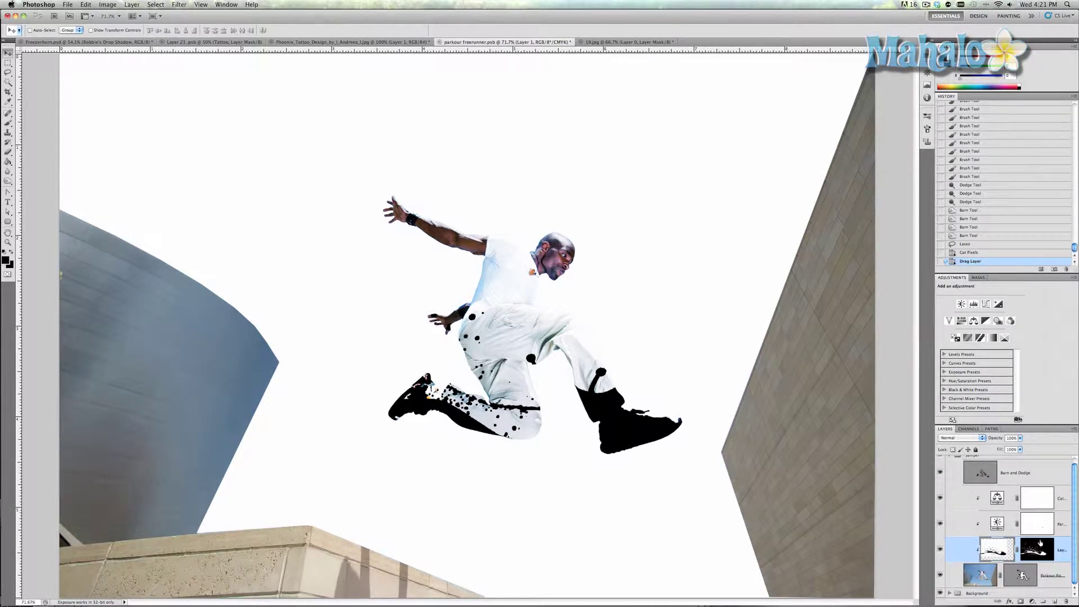
drag(1037, 545, 1018, 587)
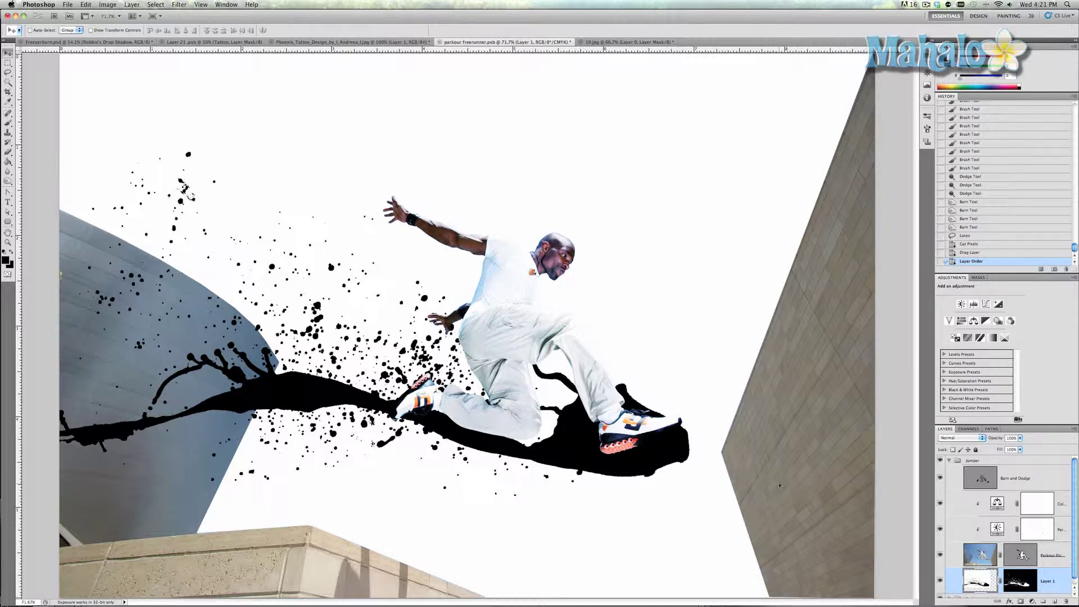
Scale the splatter to about 45%, rotate it ~19° counter-clockwise, and place it under the feet.
key(super+t)
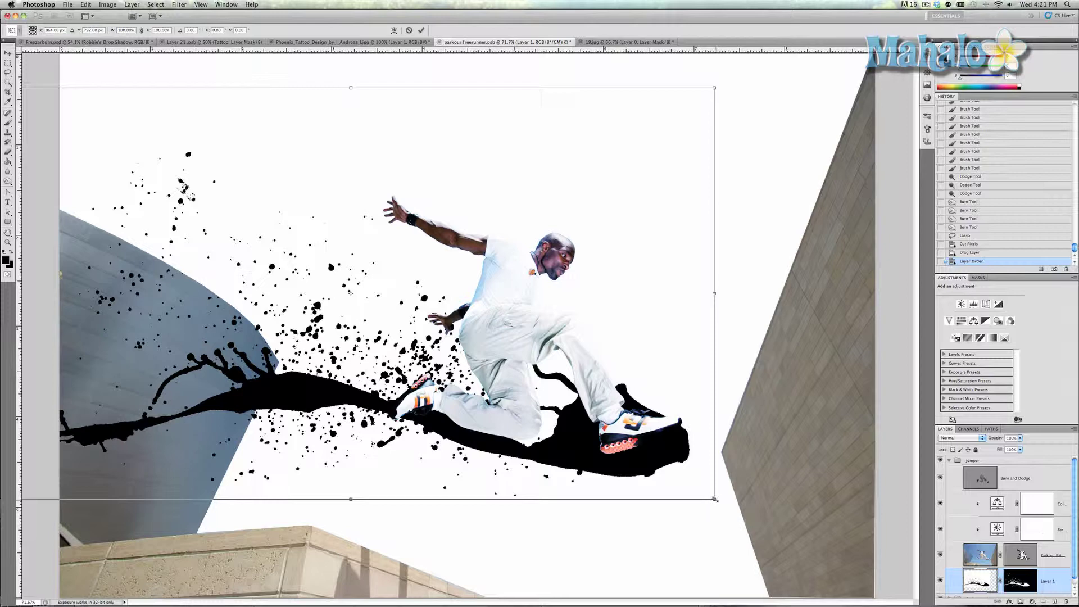
mouse_move(714, 498)
mouse_down()
mouse_move(474, 348)
mouse_move(350, 212)
mouse_move(281, 176)
mouse_move(191, 168)
mouse_move(640, 378)
mouse_move(640, 407)
mouse_move(646, 402)
mouse_up()
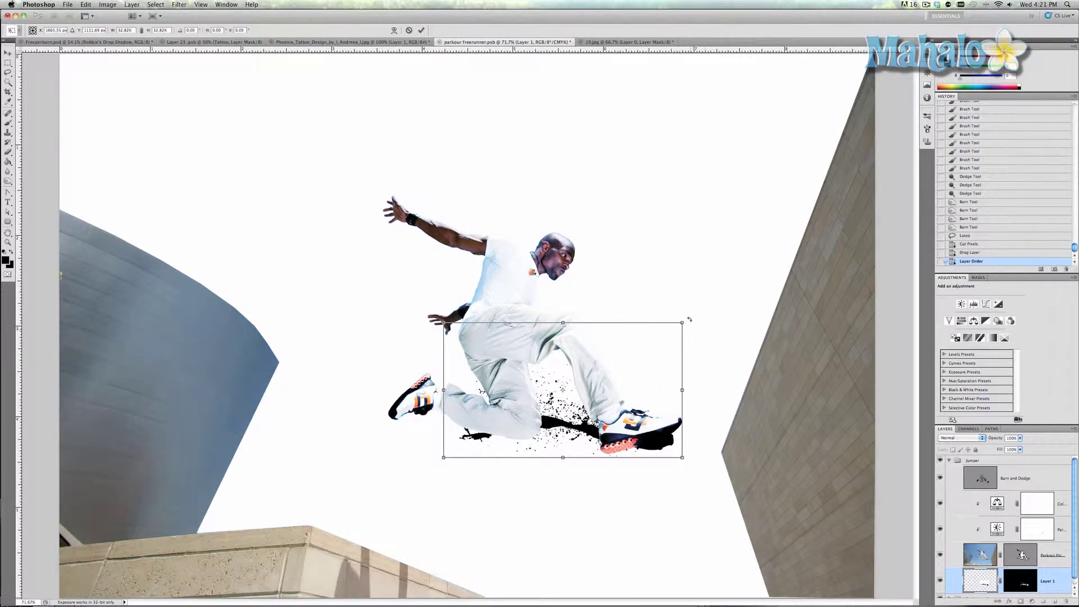
drag(689, 320, 641, 300)
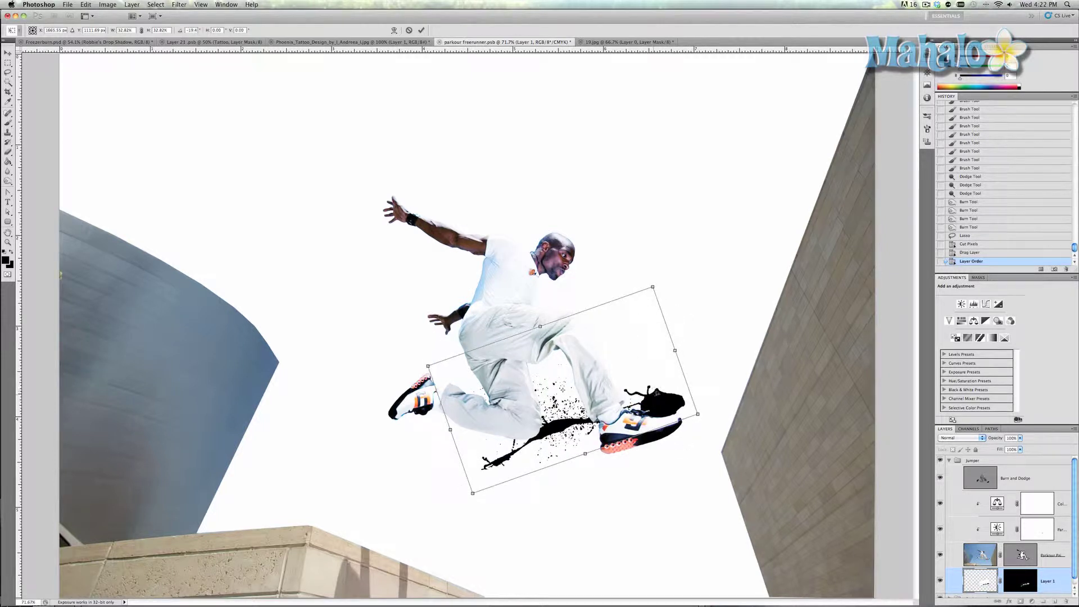
drag(657, 392, 648, 414)
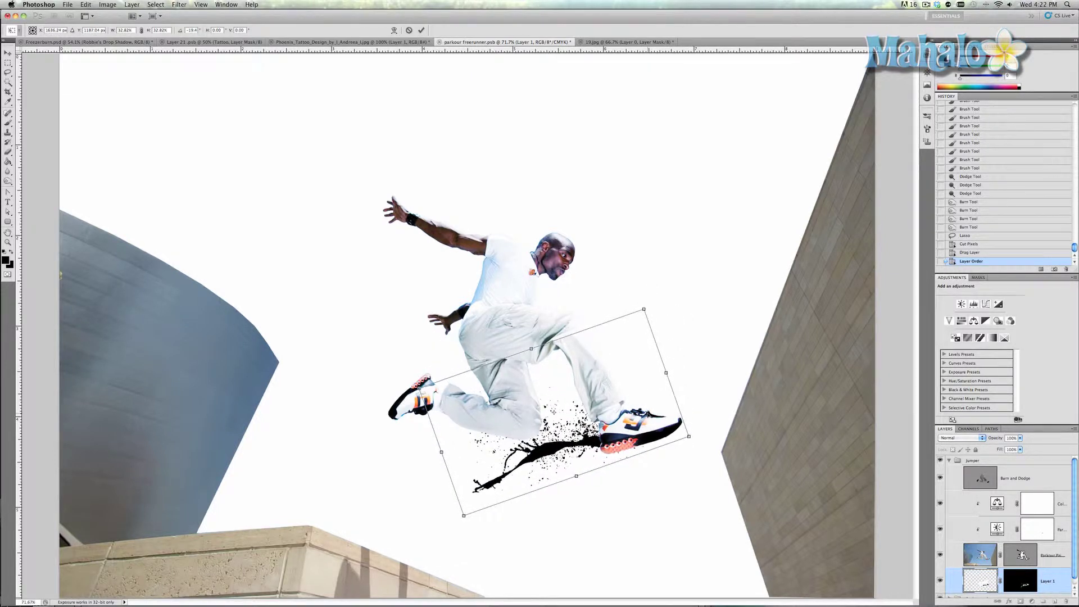
key(Return)
Flip the splatter vertically, move it beneath the rear shoe, and rotate it ~15° counter-clockwise.
click(90, 5)
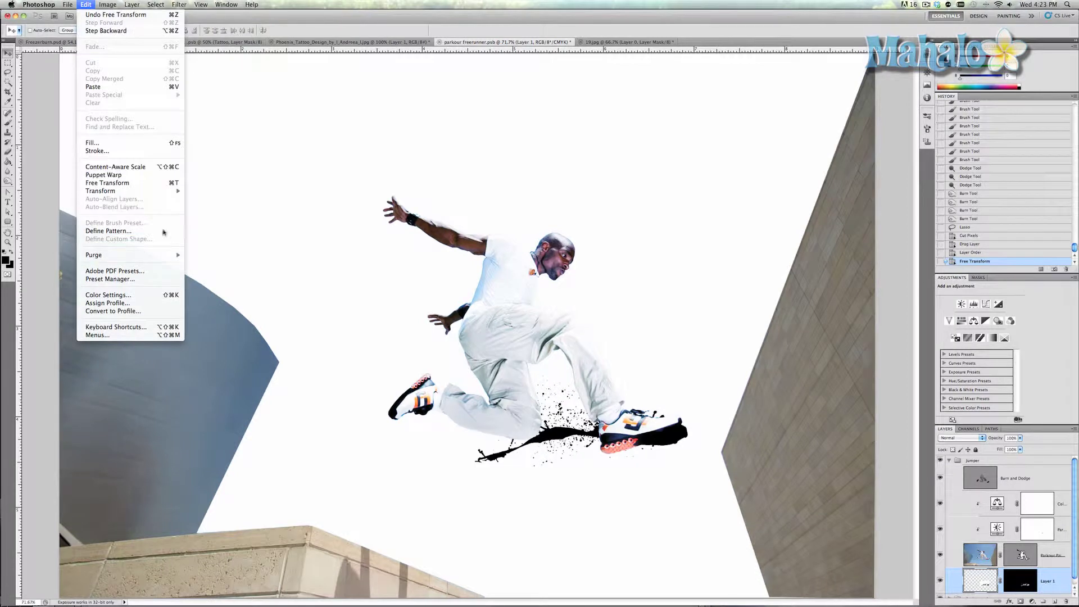
mouse_move(140, 191)
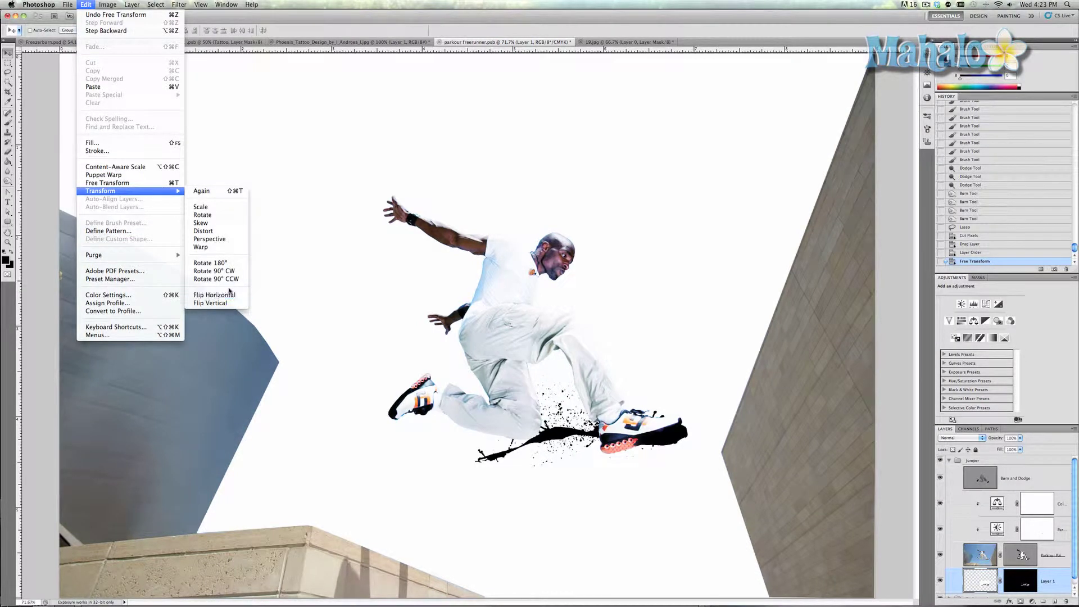
click(235, 303)
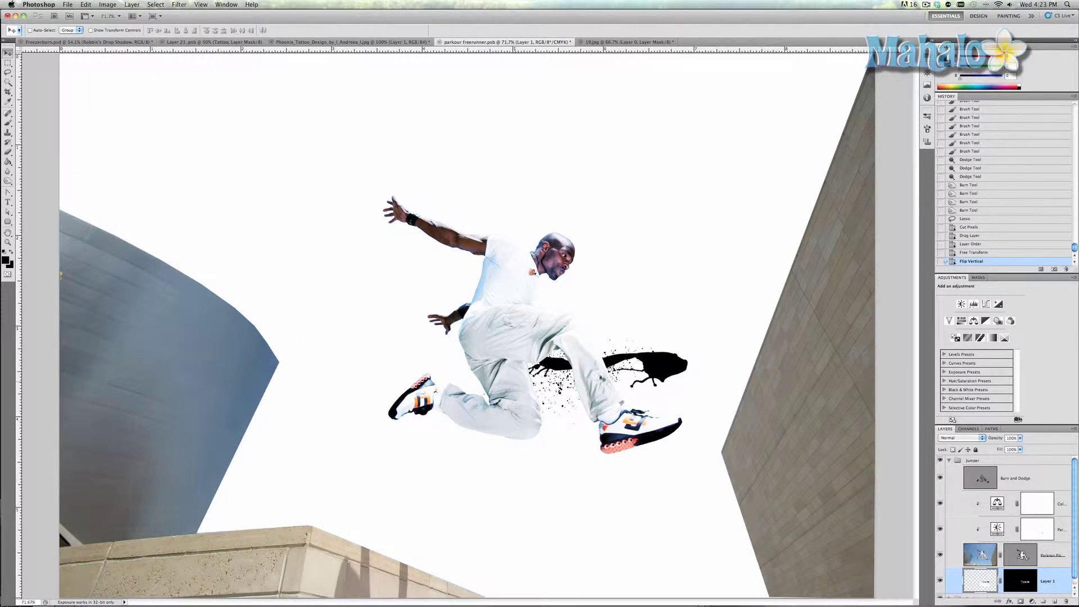
mouse_move(617, 361)
mouse_down()
mouse_move(617, 423)
mouse_move(604, 446)
mouse_move(612, 435)
mouse_up()
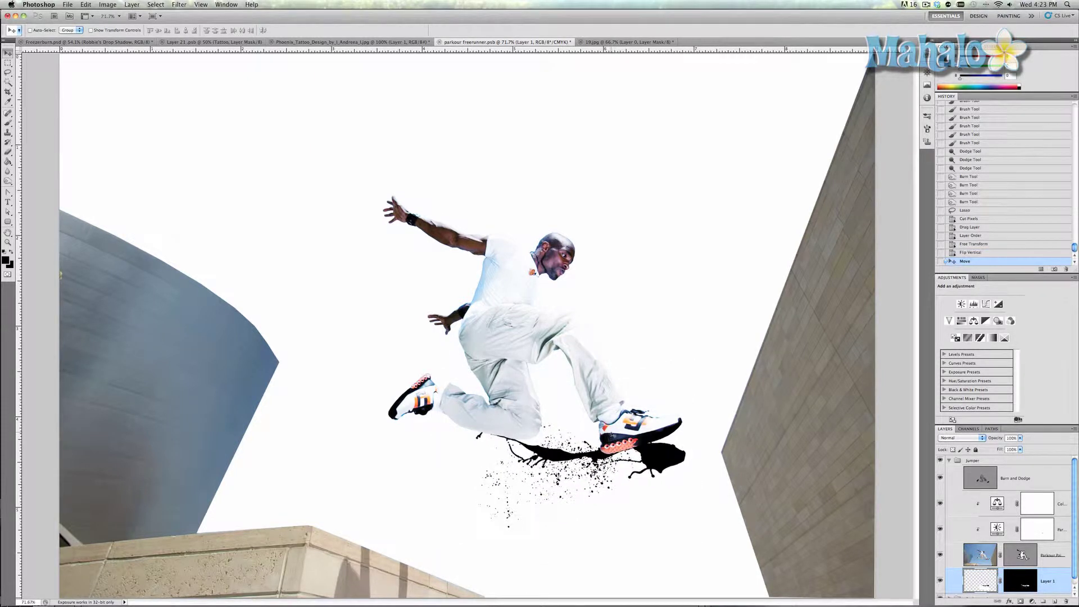
key(ctrl+t)
drag(704, 399, 654, 363)
key(Return)
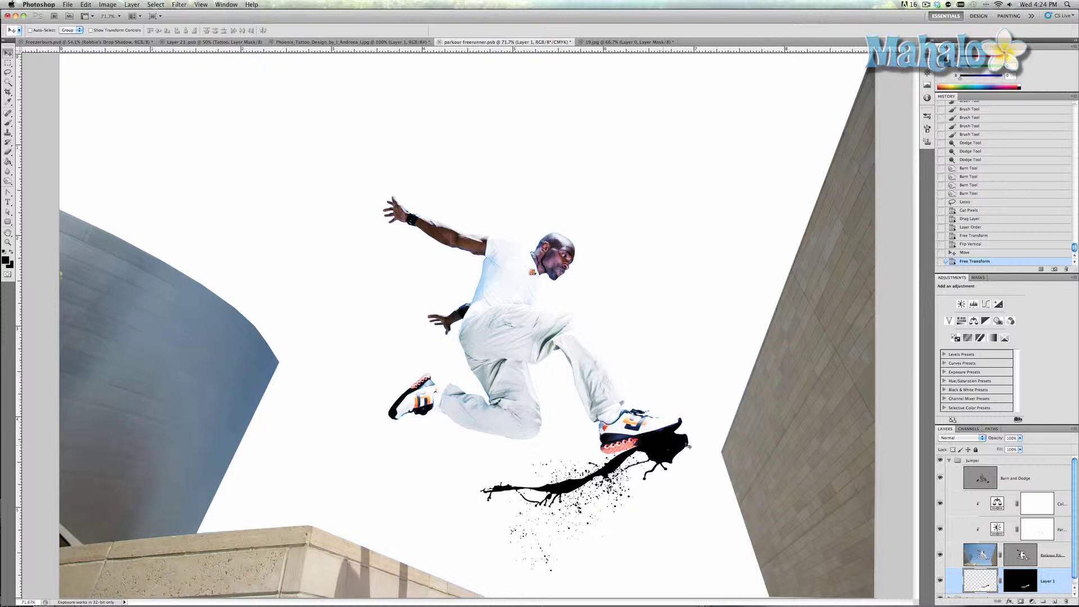
Erase the ink over the shoe toe and shift the splatter up and right.
key(e)
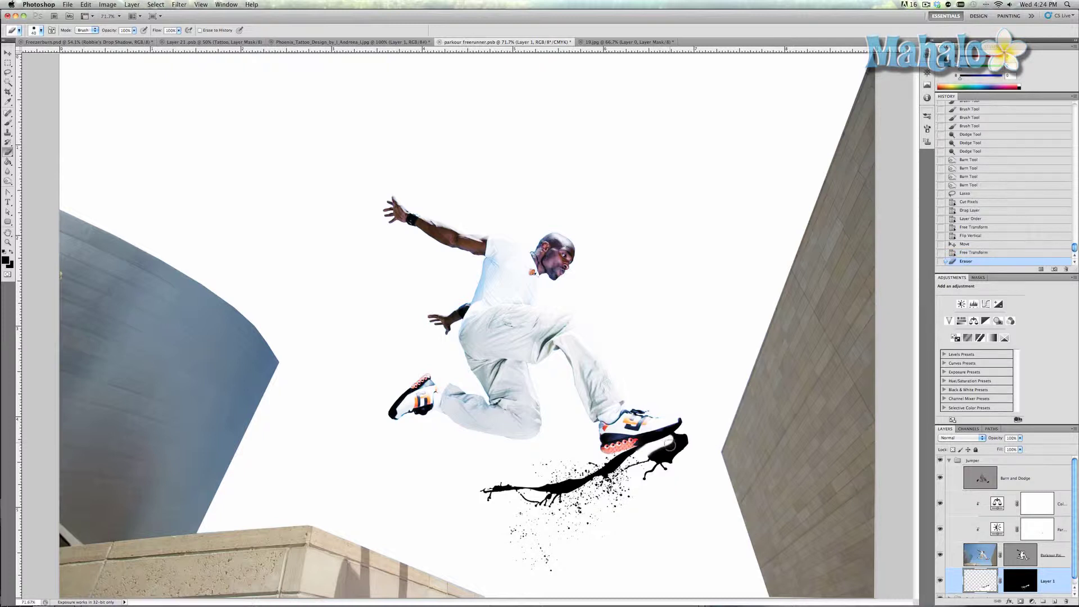
mouse_move(669, 447)
mouse_down()
mouse_move(634, 467)
mouse_move(652, 470)
mouse_move(644, 452)
mouse_move(683, 436)
mouse_up()
key(v)
drag(615, 471, 638, 455)
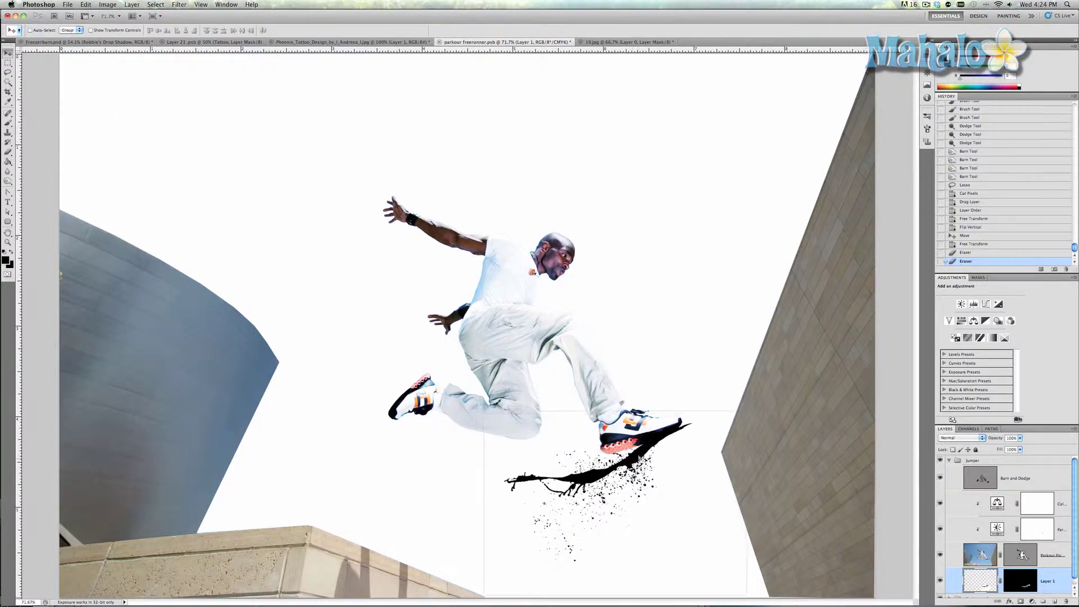
Erase a bit more ink near the shoe toe and move Layer 1 copy above the jumper photo layer.
key(e)
drag(680, 420, 689, 428)
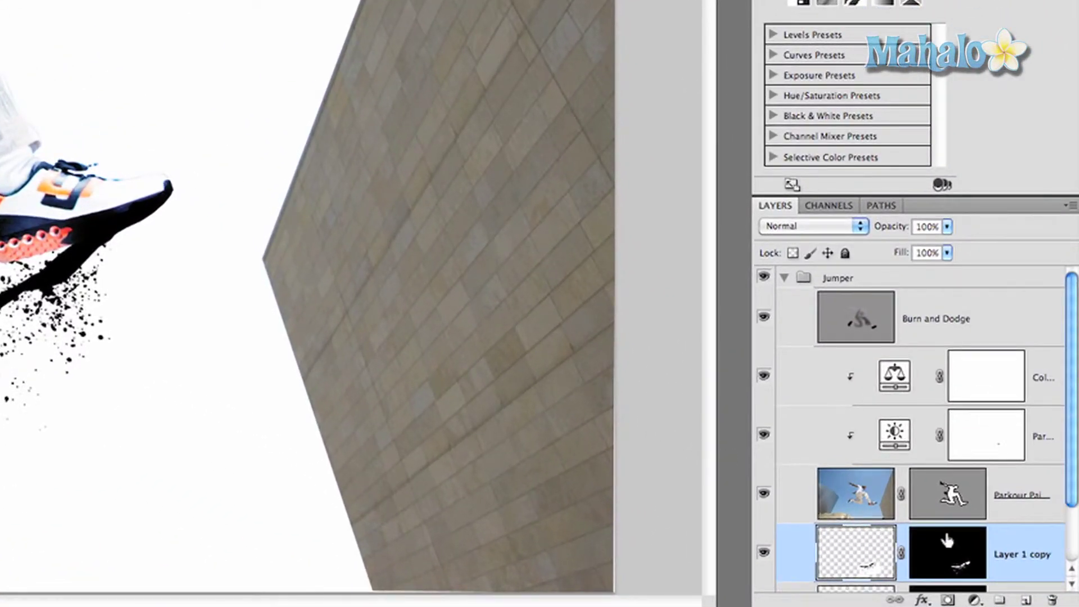
scroll(921, 497, down, 2)
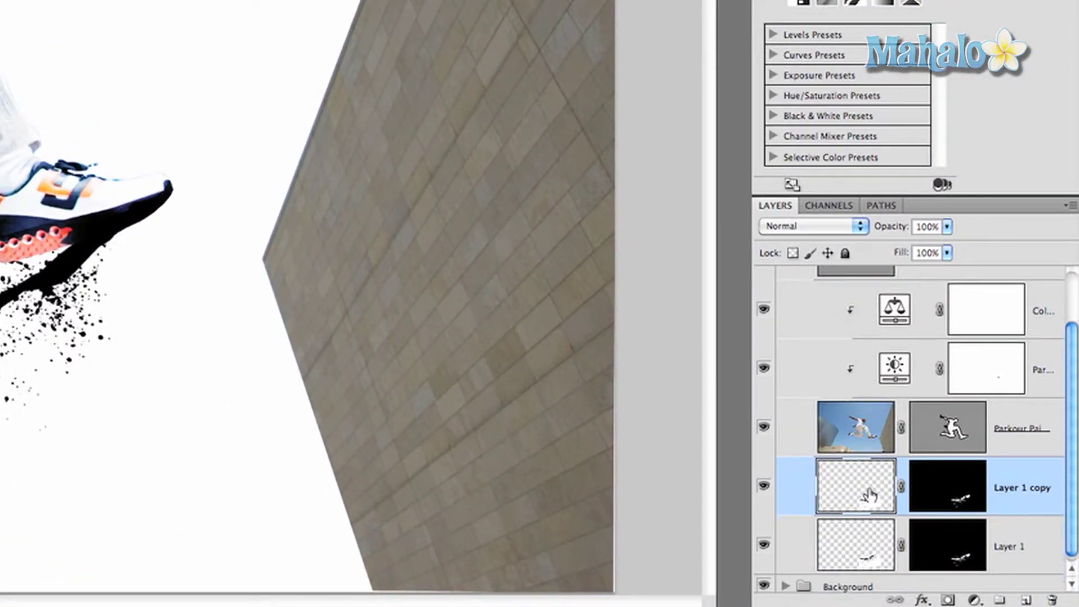
drag(869, 494, 859, 404)
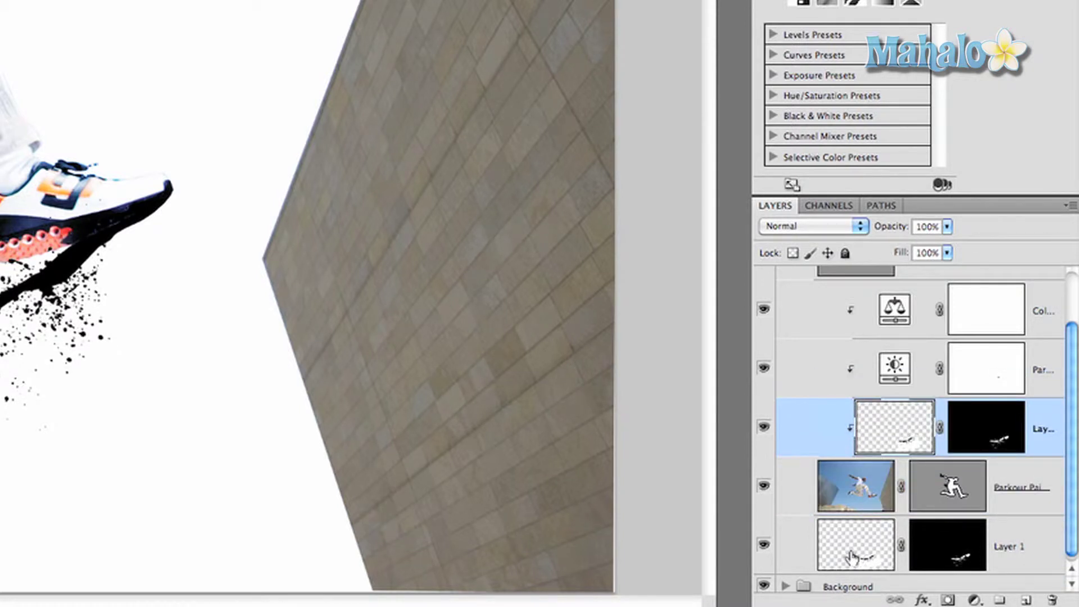
Link Layer 1 with Layer 1 copy, then reselect the copy for layer effects.
super+click(1012, 541)
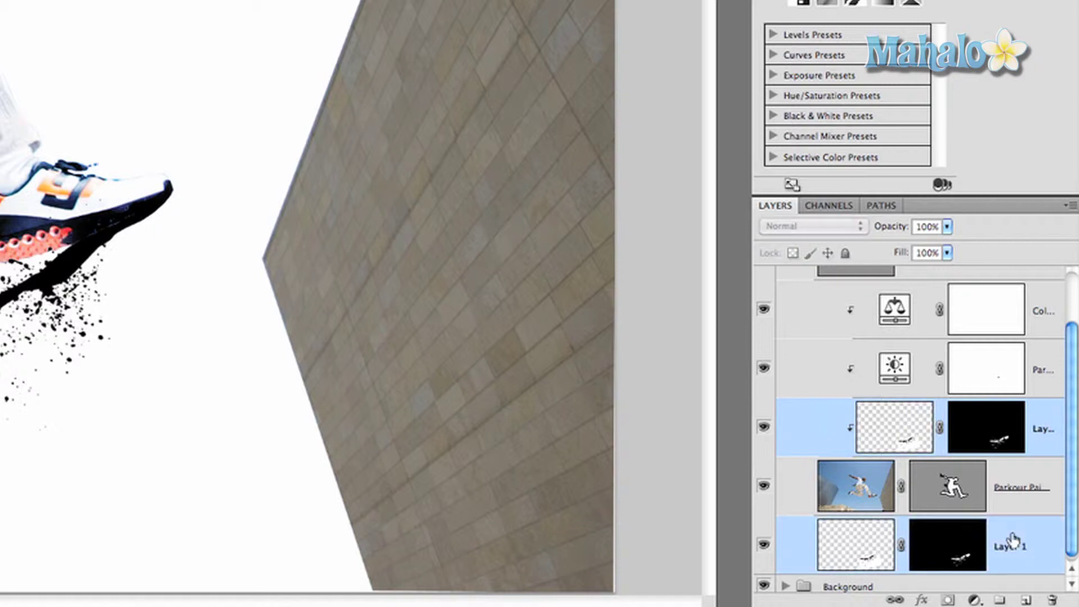
click(896, 600)
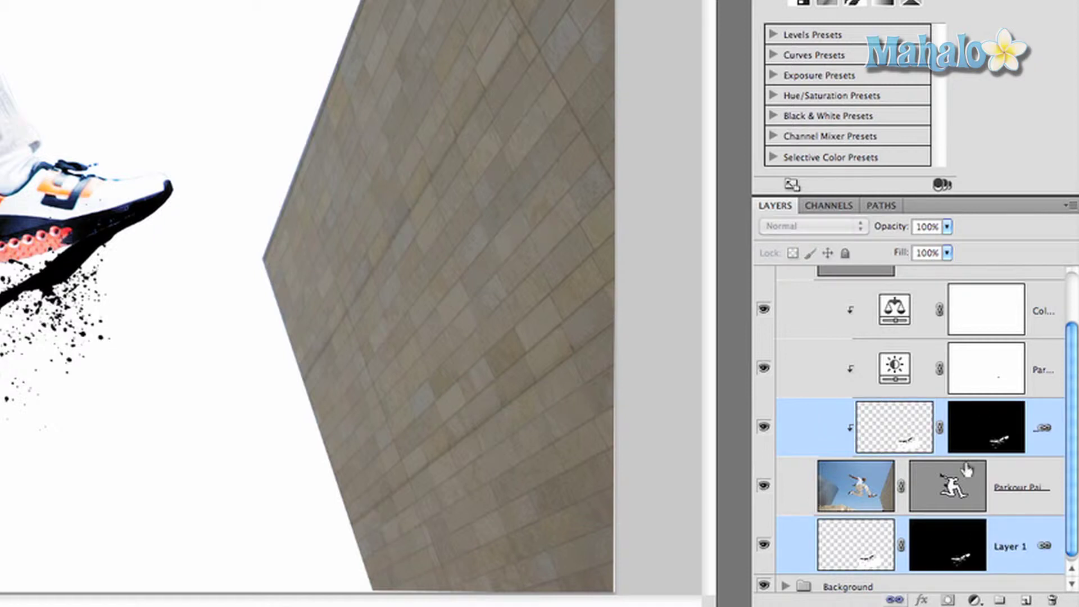
click(900, 435)
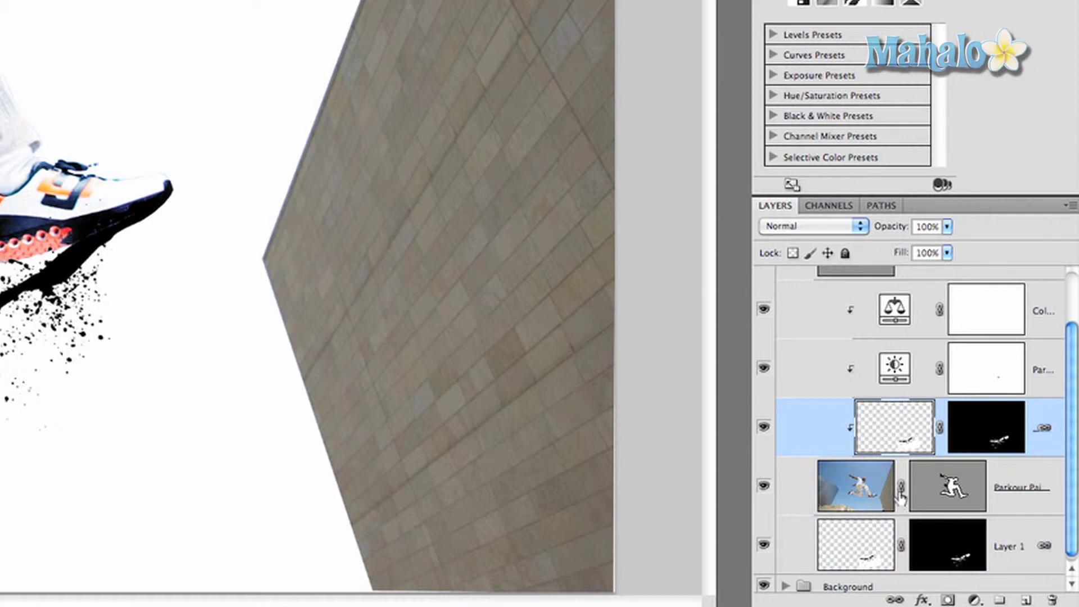
click(922, 600)
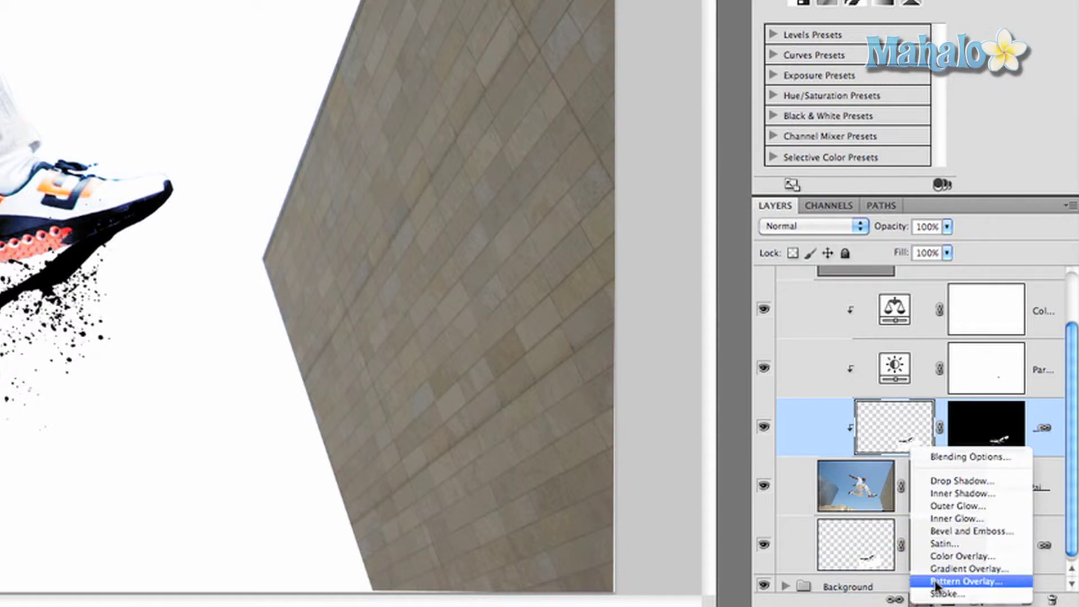
Give Layer 1 copy a red Color Overlay and move it up onto the jumper's leg.
click(936, 557)
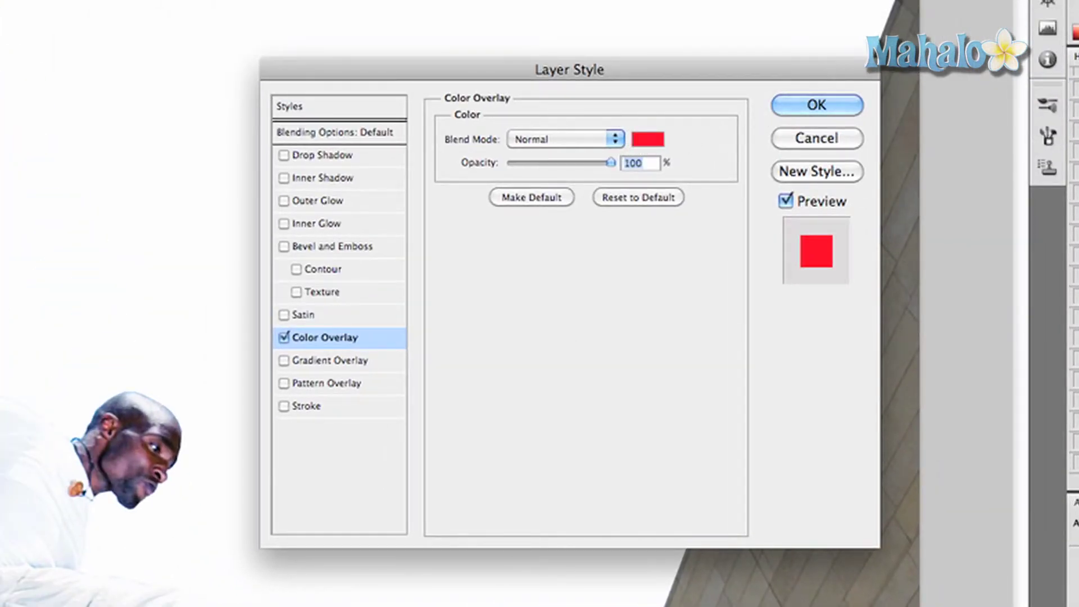
key(Return)
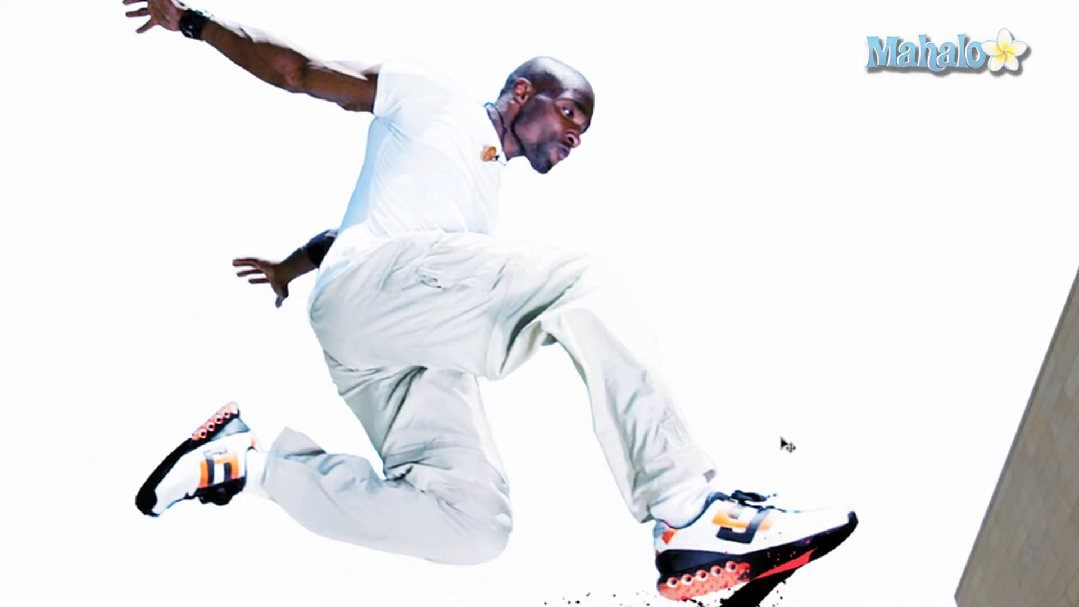
drag(742, 572, 453, 163)
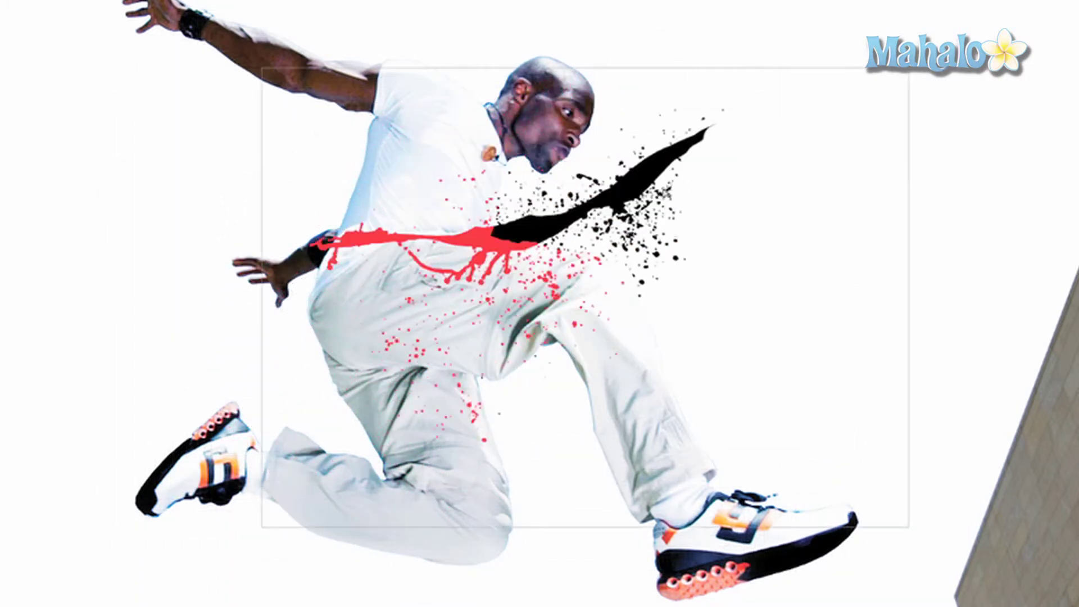